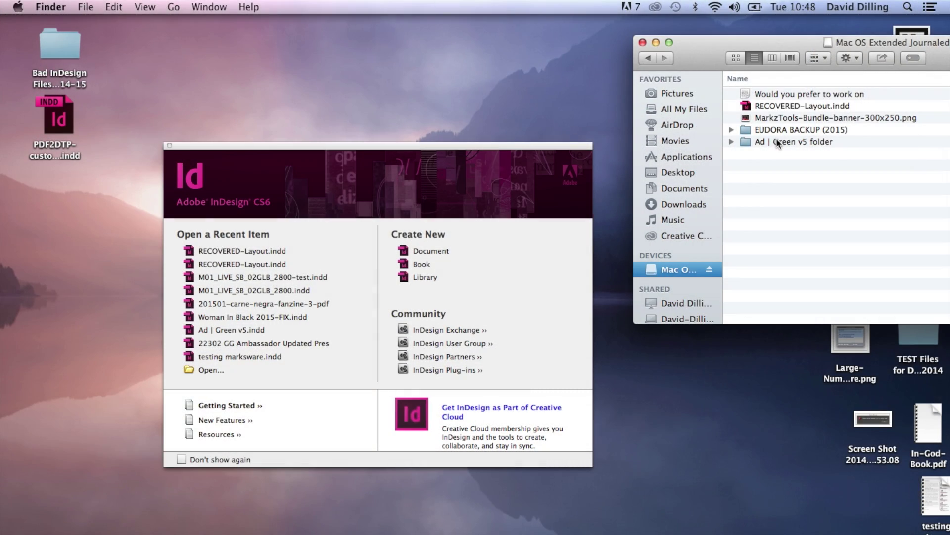
Open the Ad | Green v5 folder on the Mac OS Extended Journaled drive
double_click(777, 141)
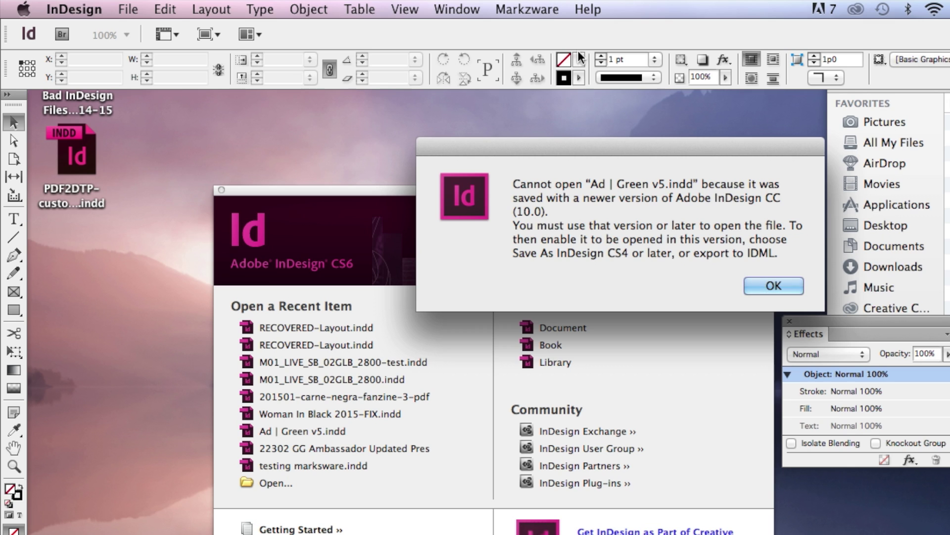
Dismiss the alert saying Ad | Green v5.indd was saved in InDesign CC 10.0
left_click(773, 286)
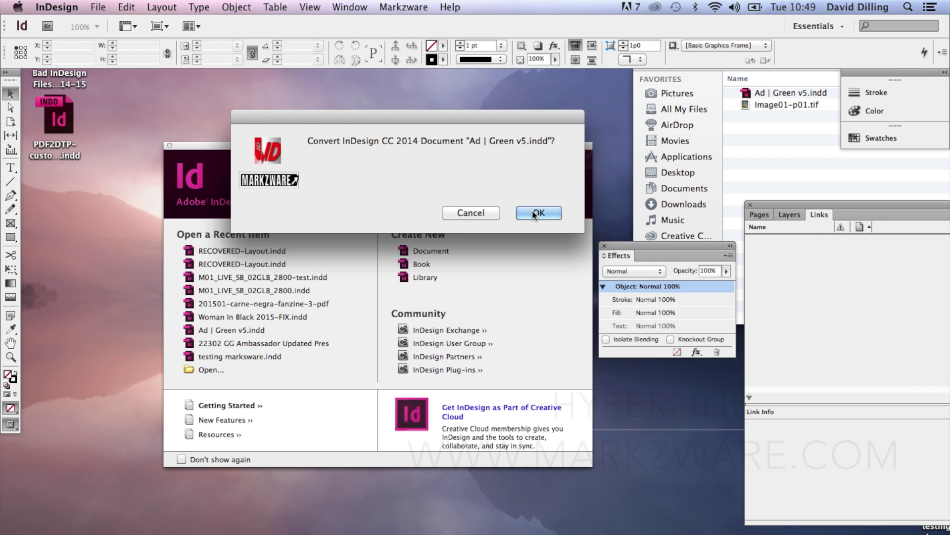
Confirm the Markzware conversion of the CC 2014 document Ad | Green v5.indd for CS6
left_click(532, 212)
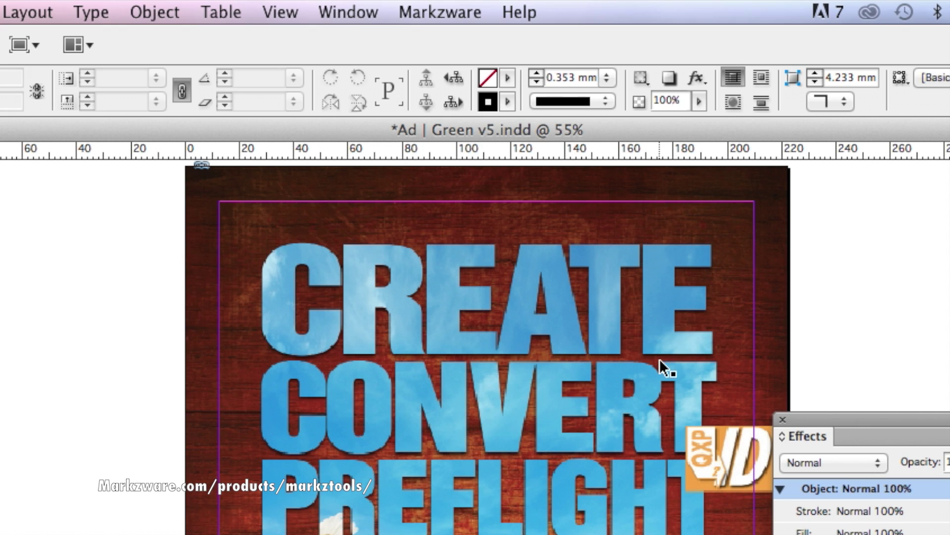
Show the Markzware menu's MarkzTools submenu with Convert InDesign Document and Help
left_click(475, 7)
mouse_move(456, 39)
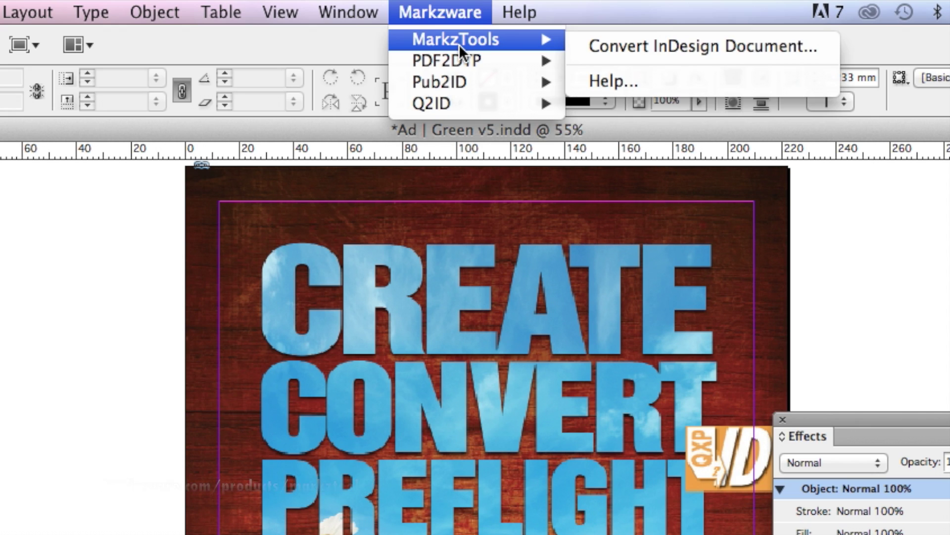